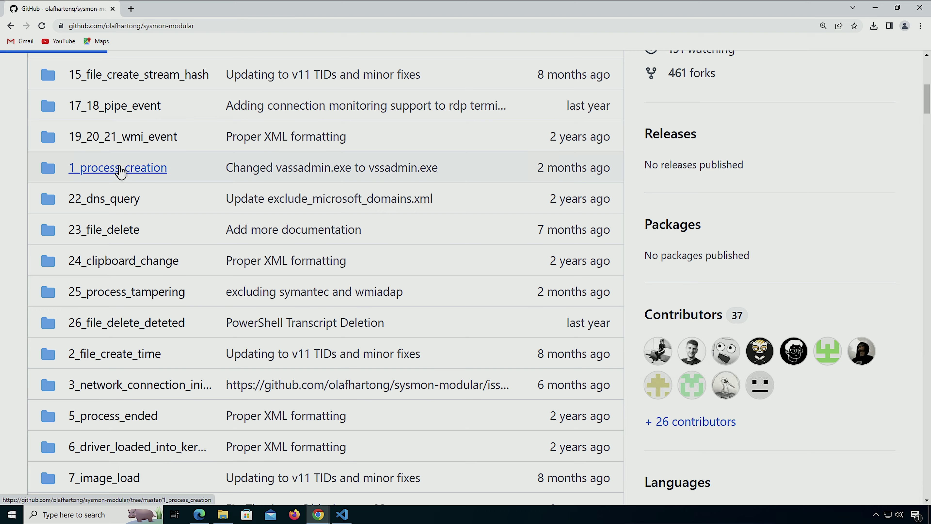
Open exclude_svchost.xml from the 1_process_creation folder on GitHub
scroll(186, 363, "down", 2)
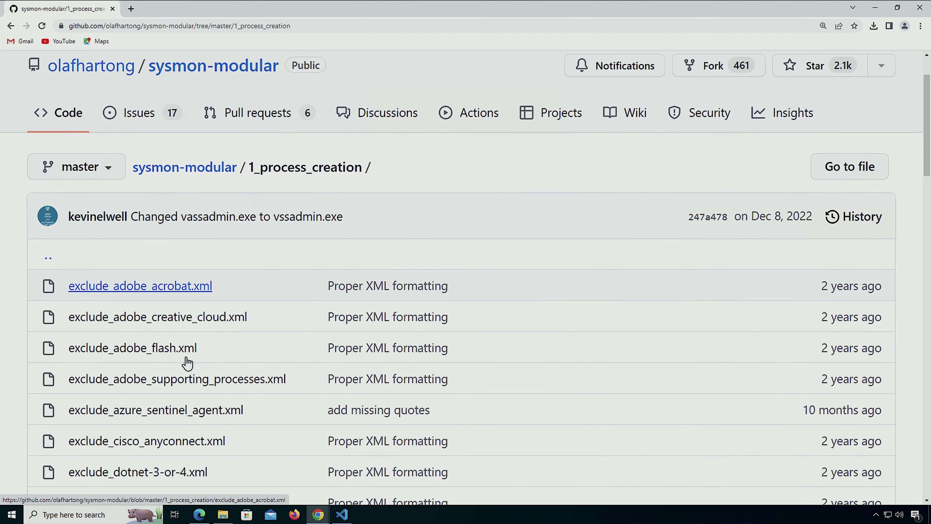
scroll(187, 363, "down", 4)
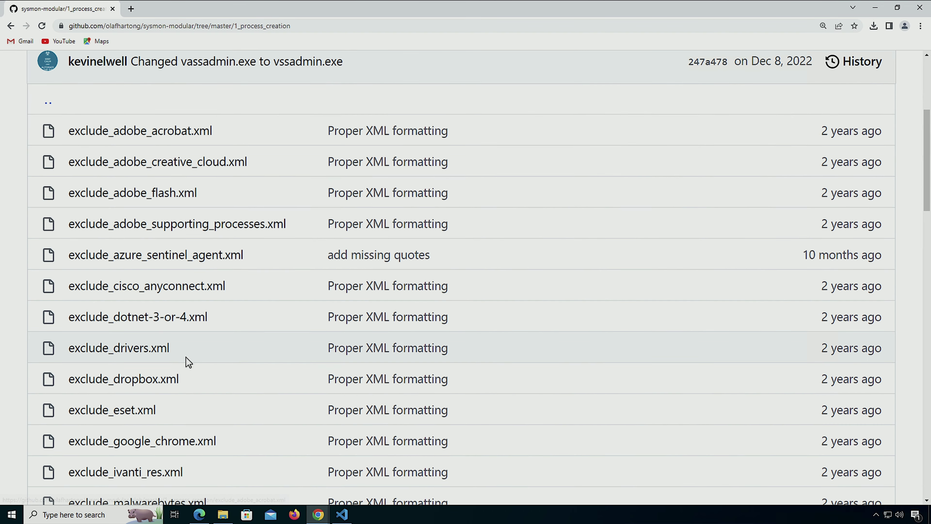
scroll(187, 362, "down", 3)
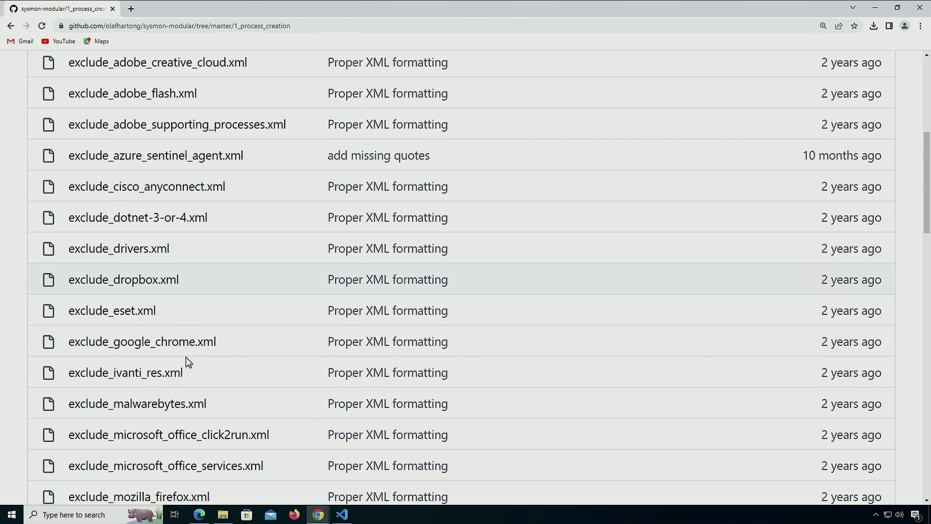
scroll(187, 362, "down", 4)
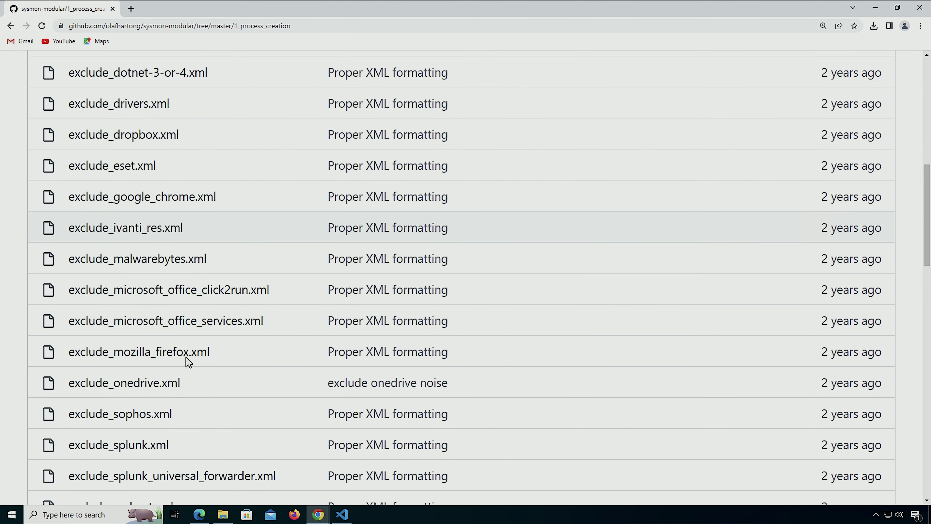
scroll(187, 362, "down", 1)
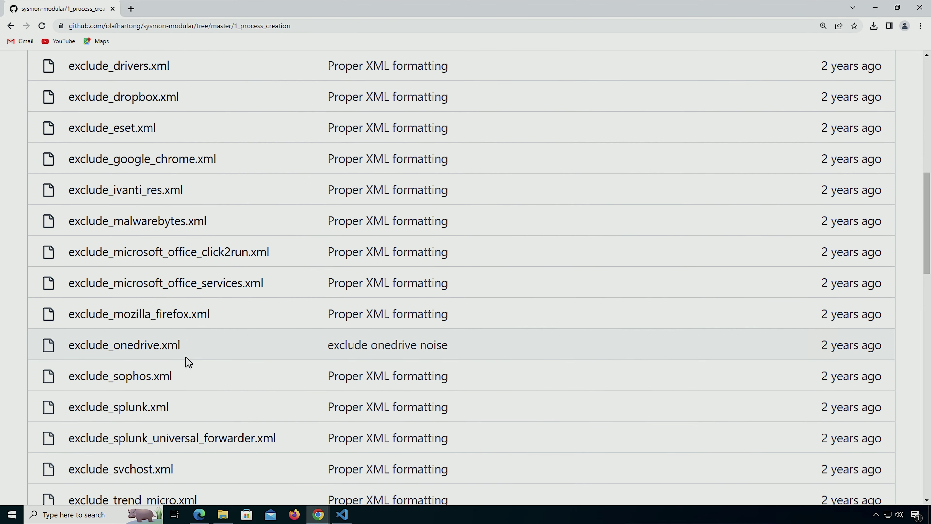
left_click(117, 473)
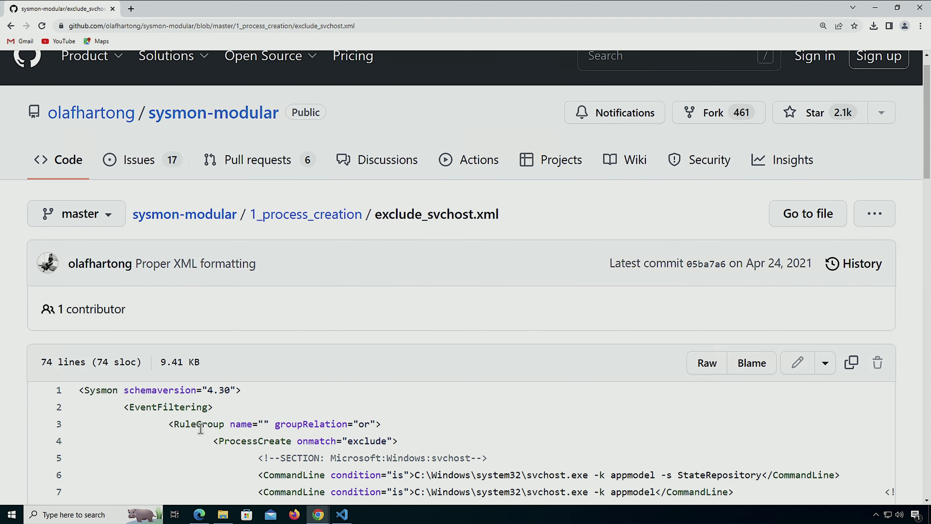
scroll(201, 428, "down", 9)
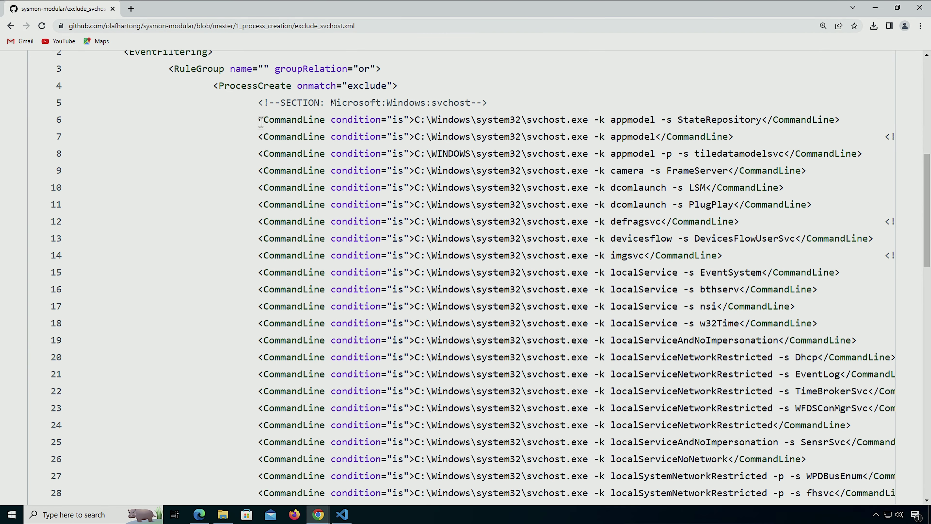
Copy the svchost CommandLine exclusion rules from line 6 onward and return to process_tracking.xml
left_click_drag(261, 121, 561, 292)
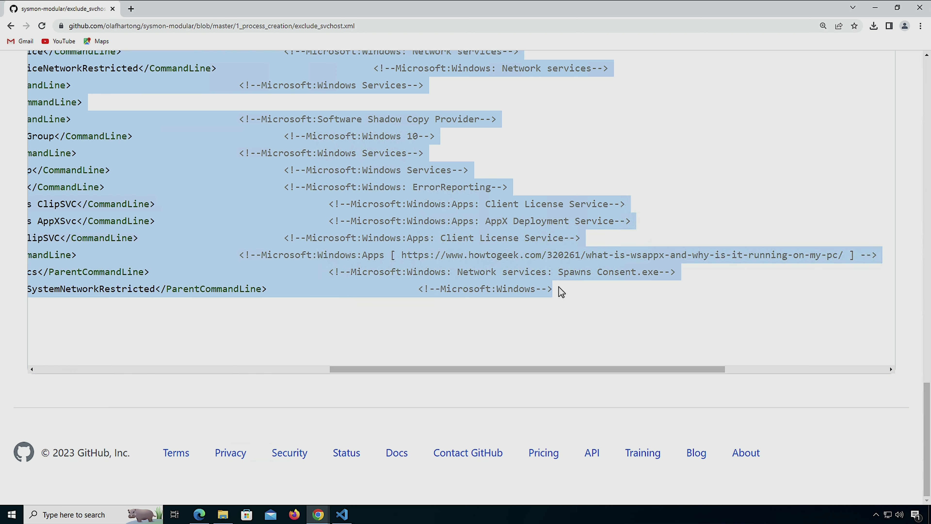
right_click(470, 244)
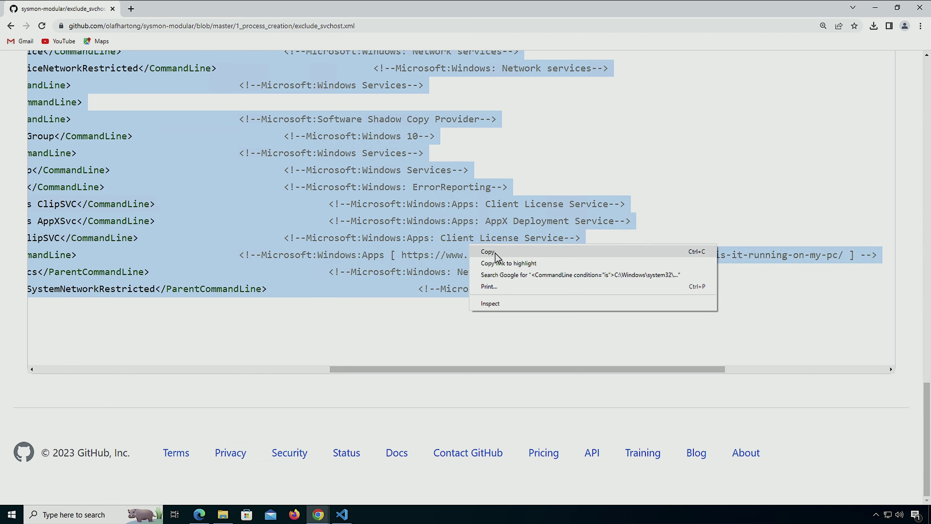
left_click(496, 253)
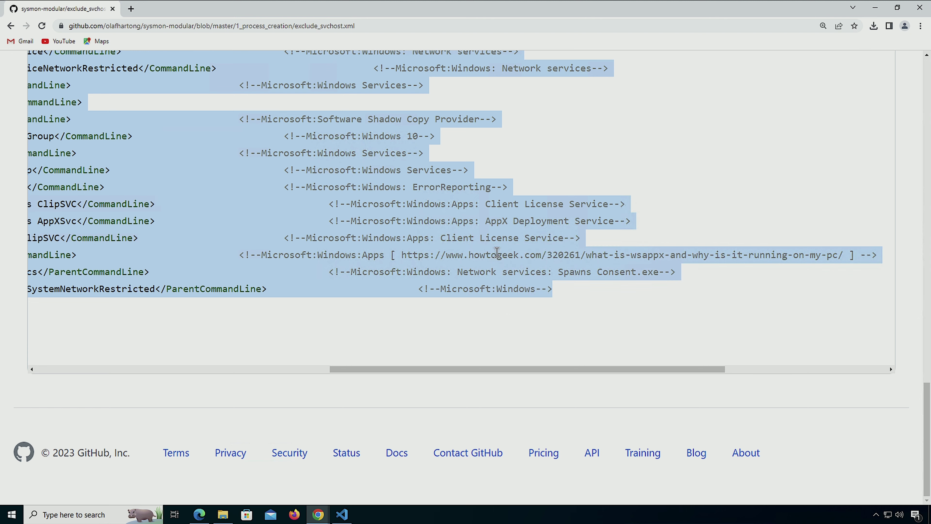
left_click(346, 519)
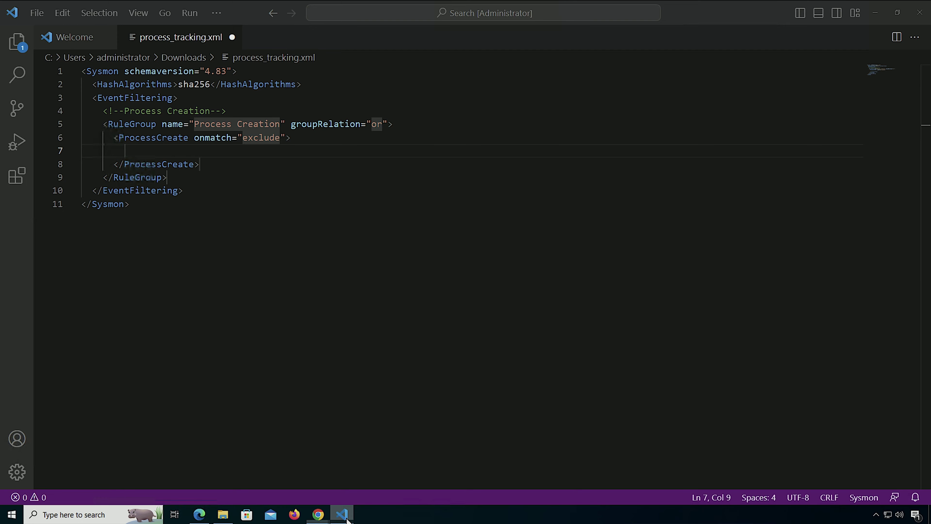
Paste the svchost CommandLine rules into the ProcessCreate exclude block and fold them to one line
key("ctrl+v")
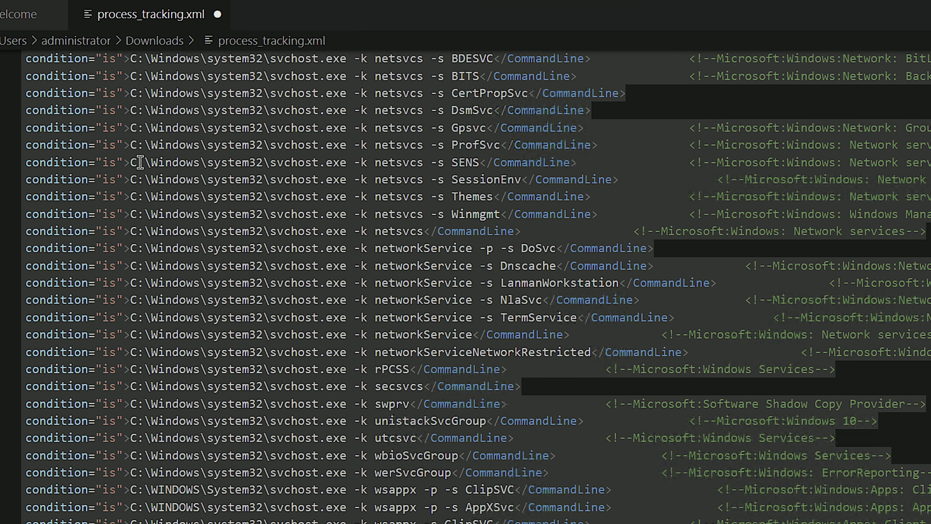
double_click(256, 415)
scroll(289, 473, "up", 10)
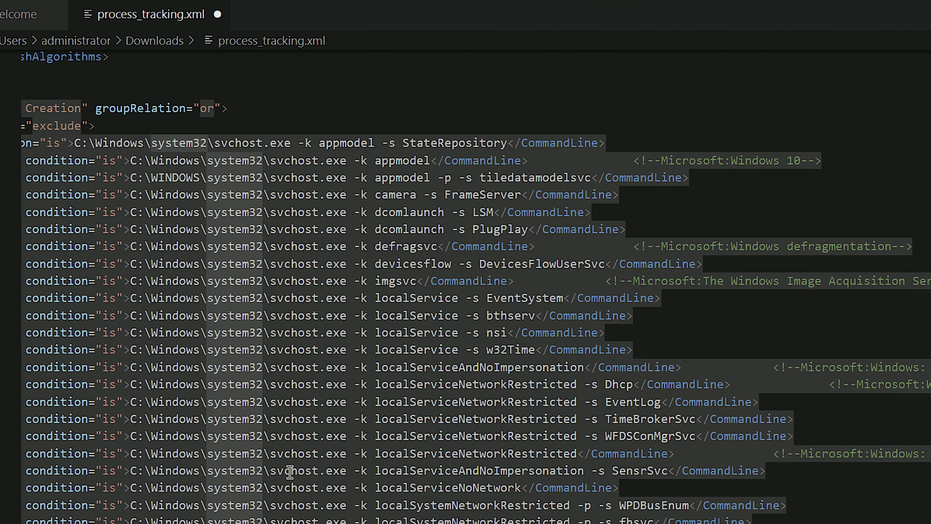
scroll(290, 472, "up", 1)
scroll(177, 358, "left", 5)
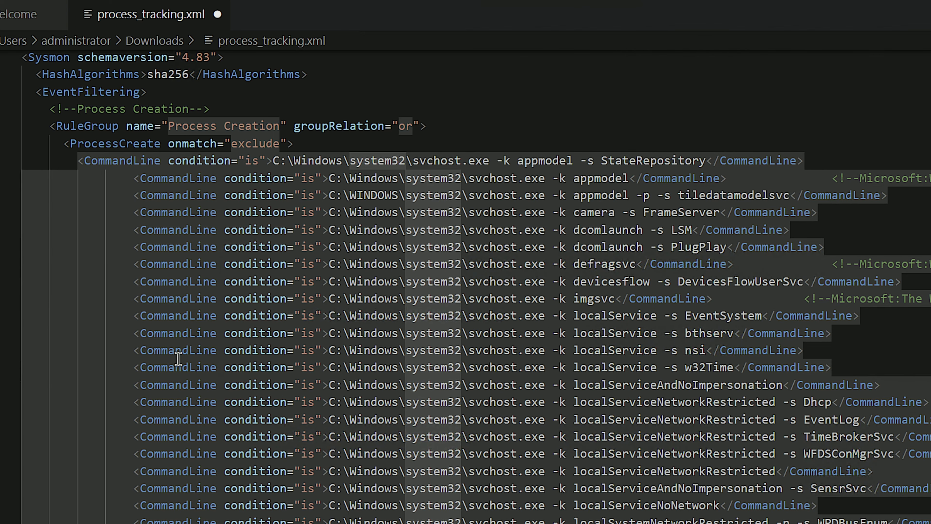
scroll(178, 359, "down", 2)
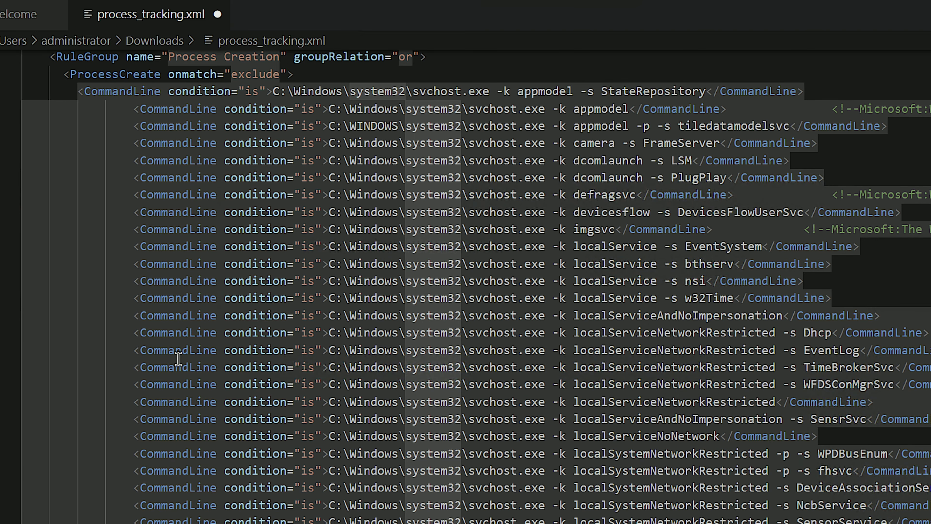
scroll(178, 359, "up", 1)
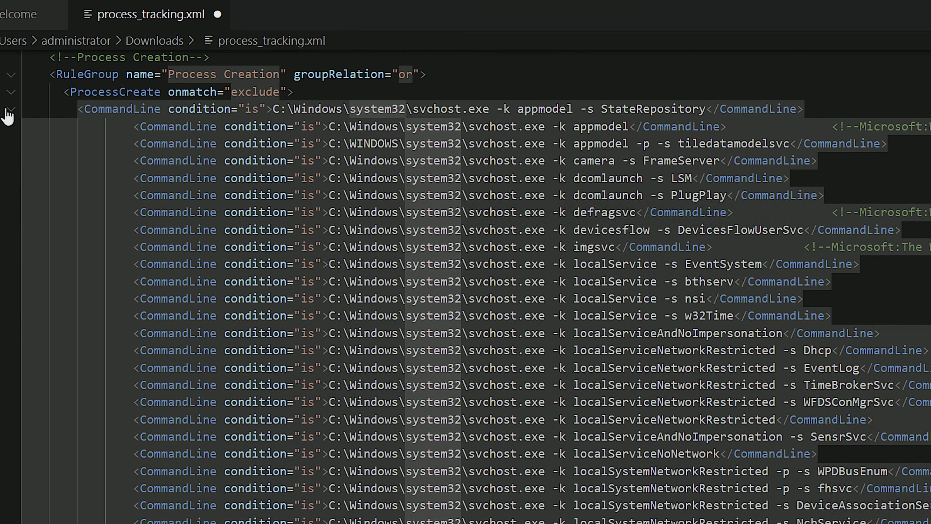
left_click(10, 109)
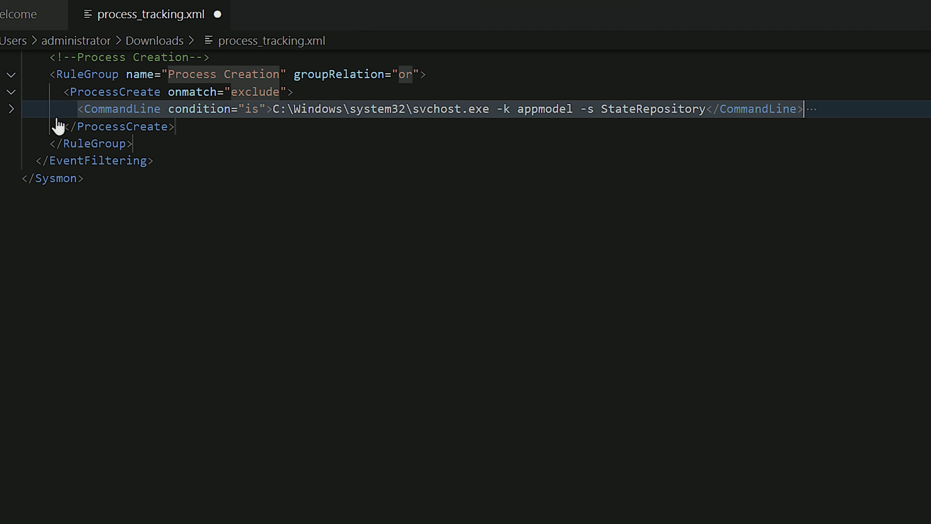
left_click(191, 125)
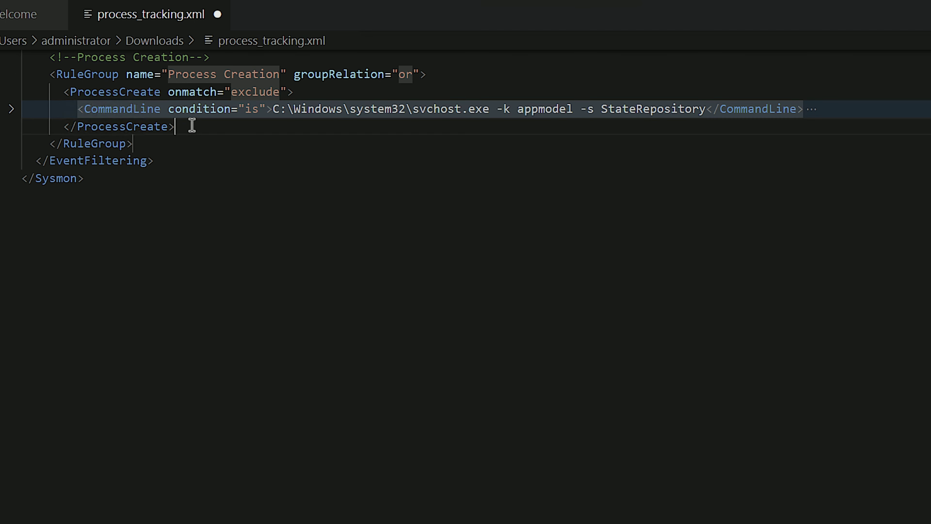
Add a 'Process Termination' XML comment below the Process Creation rule group
key("Down")
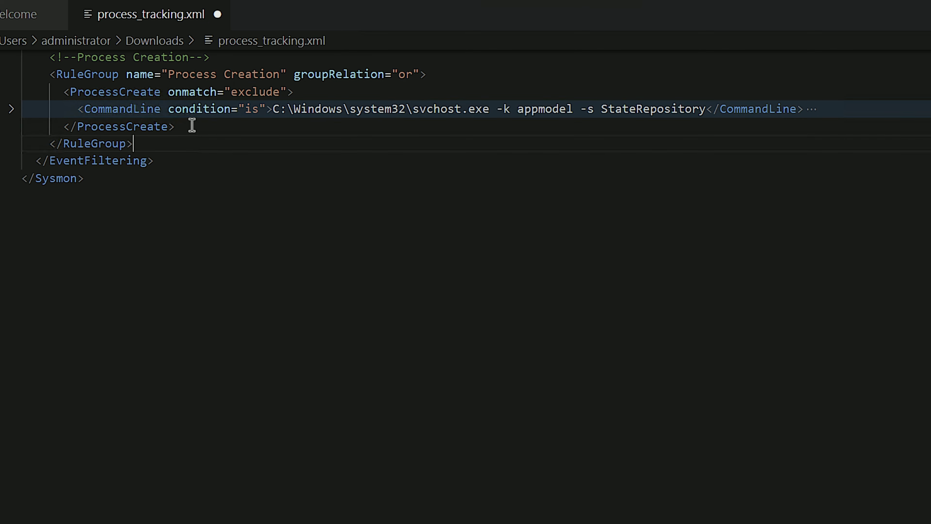
key("Return")
key("Return")
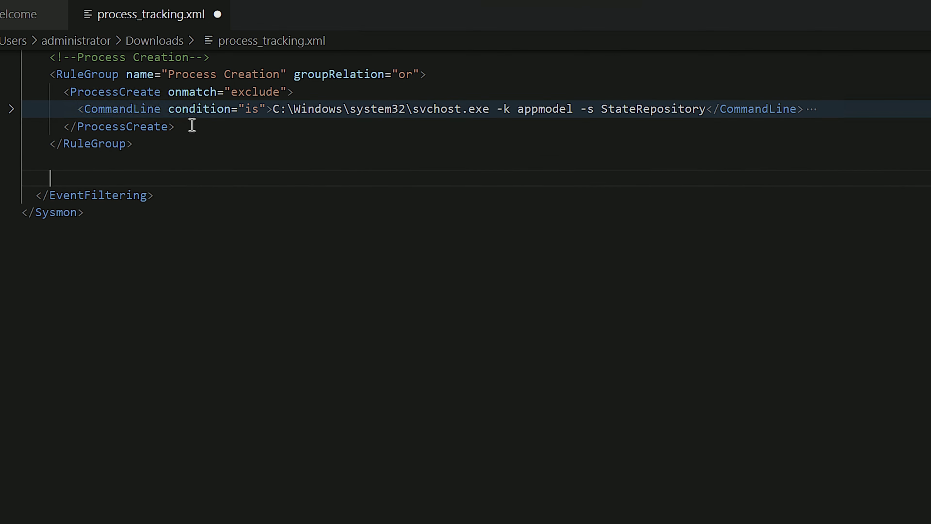
key("ctrl+space")
type("cime")
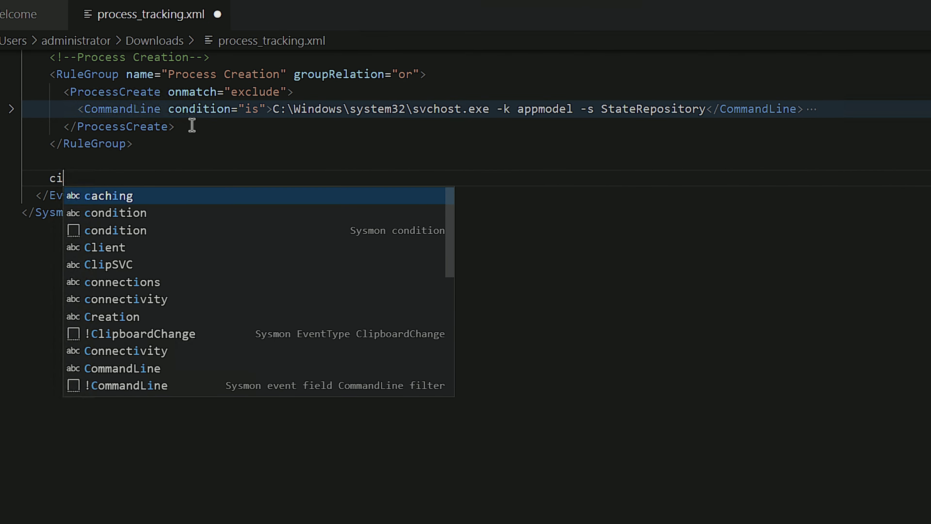
key("BackSpace")
key("BackSpace")
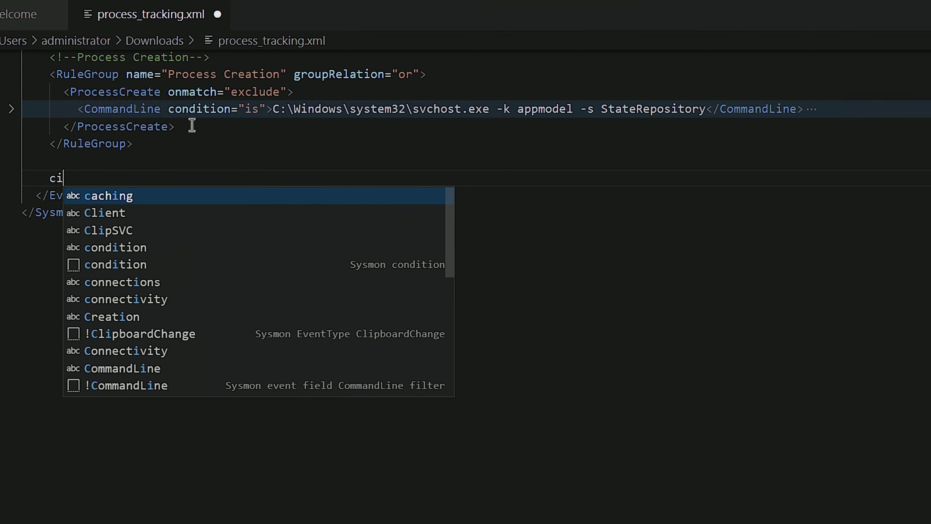
key("BackSpace")
key("BackSpace")
type("comm")
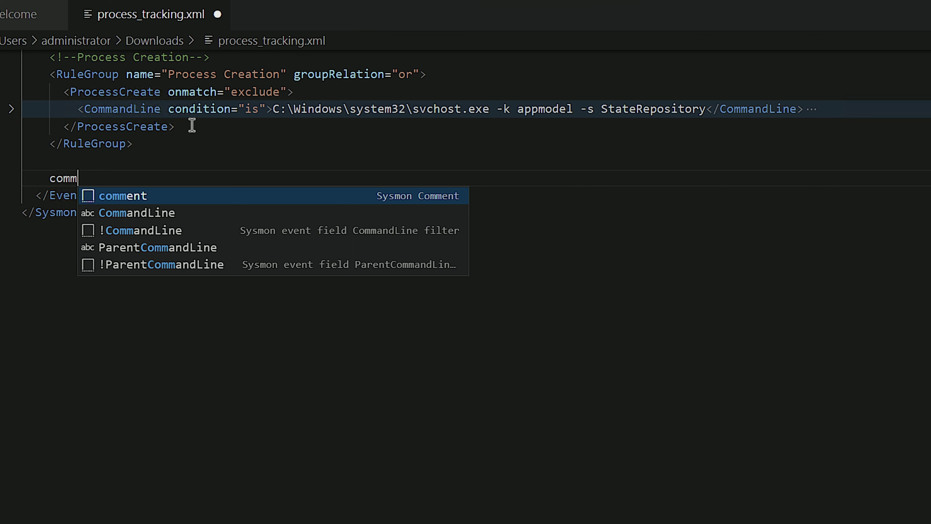
key("Down")
key("Up")
key("Return")
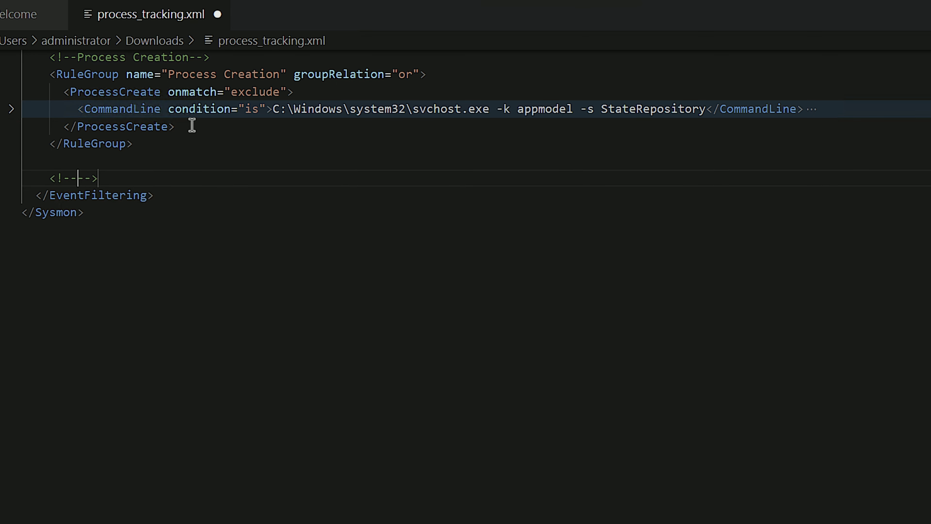
type("Process Termination")
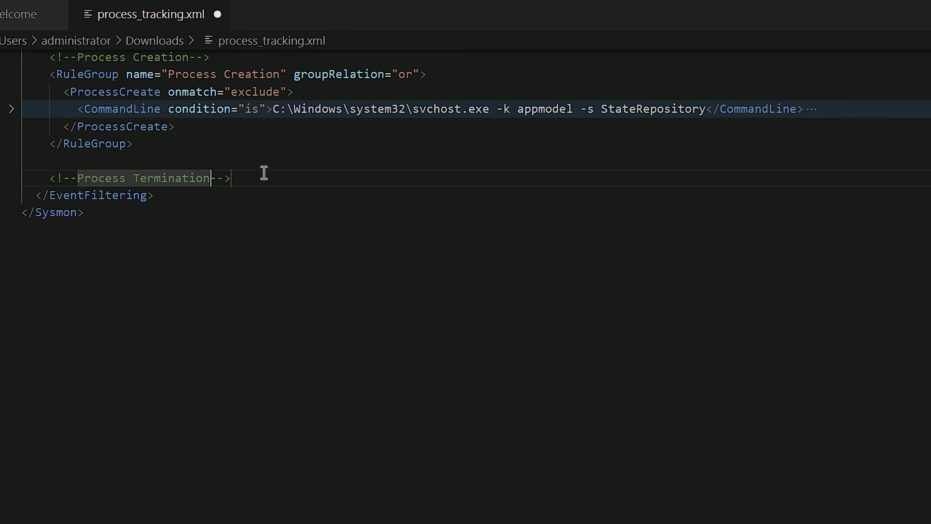
key("Escape")
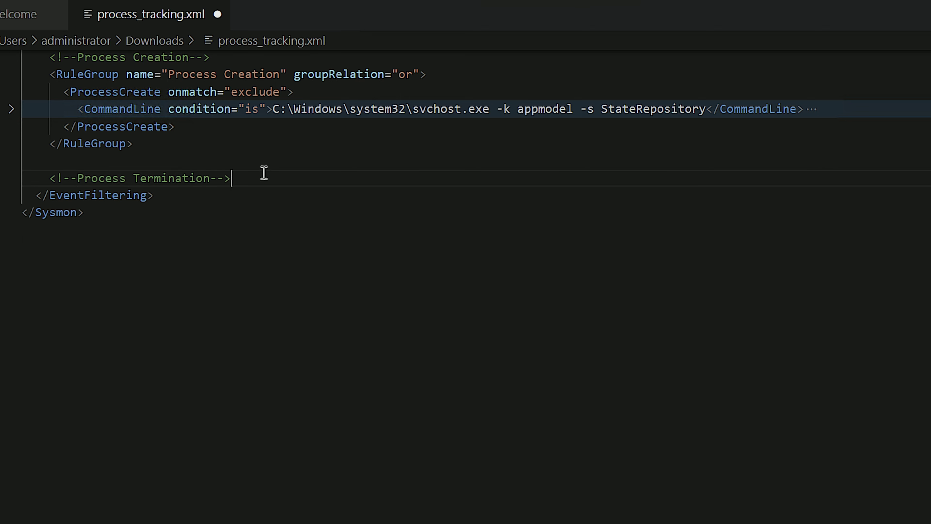
Insert a 'Process Termination' RuleGroup with groupRelation 'or' and an empty ProcessTerminate include block
key("Return")
key("ctrl+space")
type("rule")
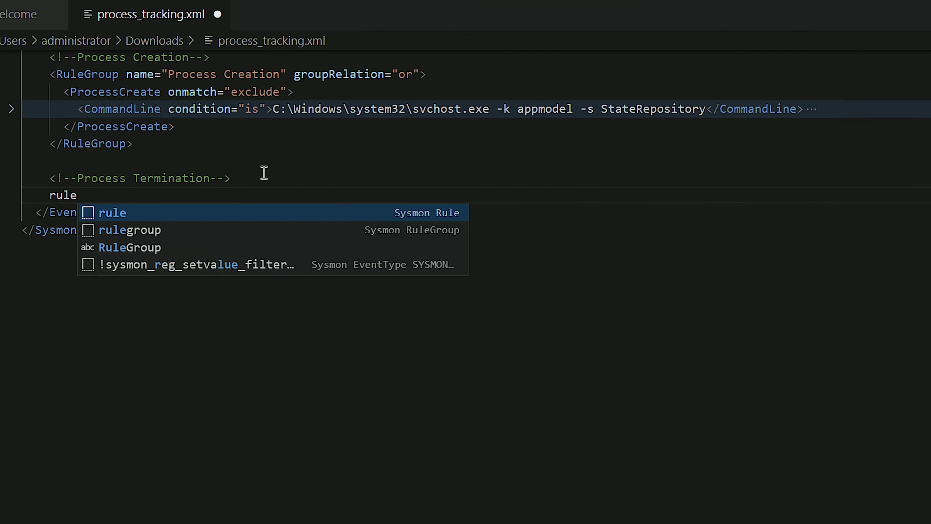
key("Down")
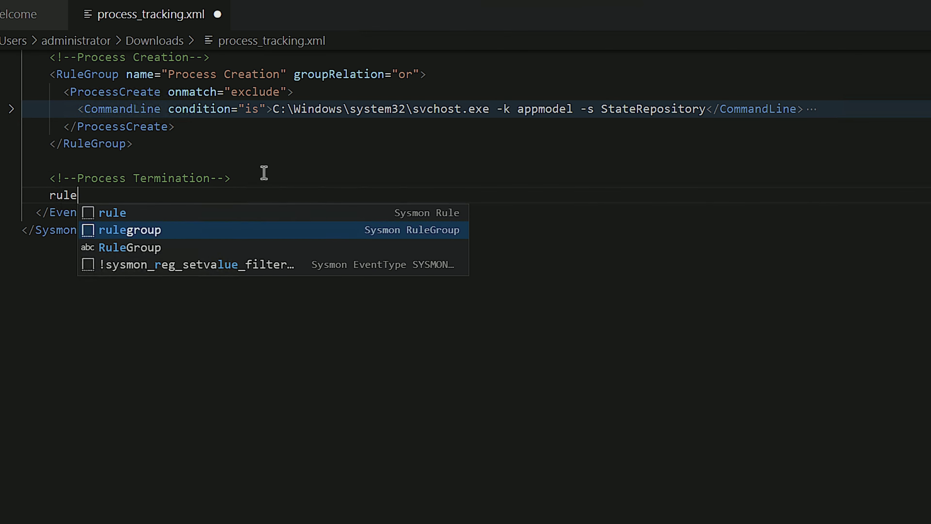
key("Return")
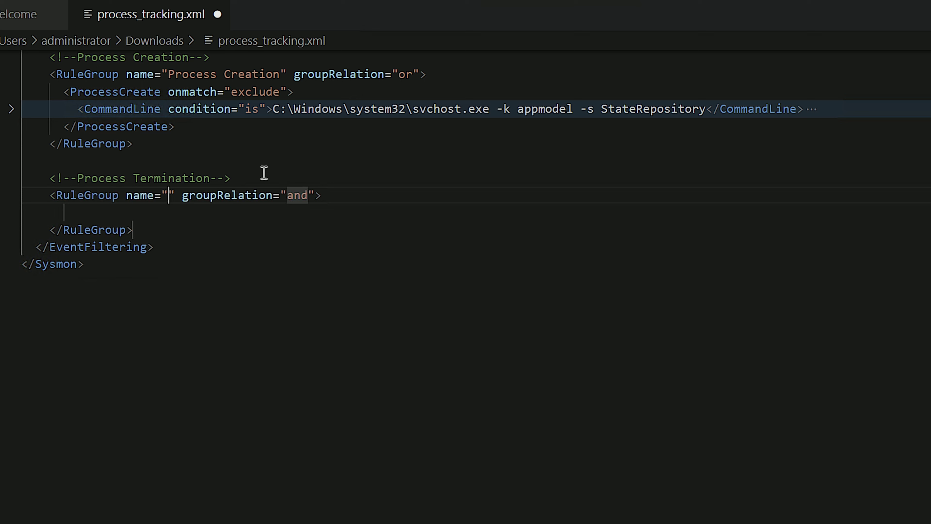
type("Process T")
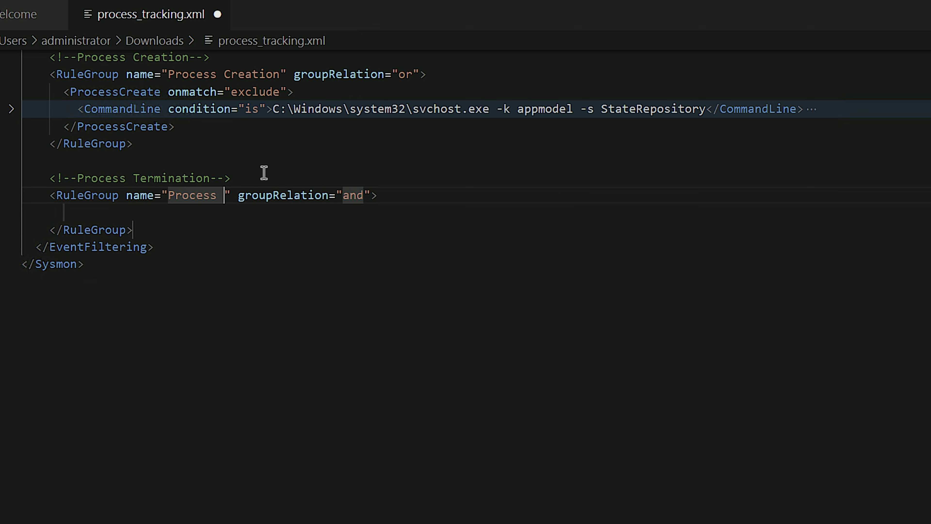
type("ermination")
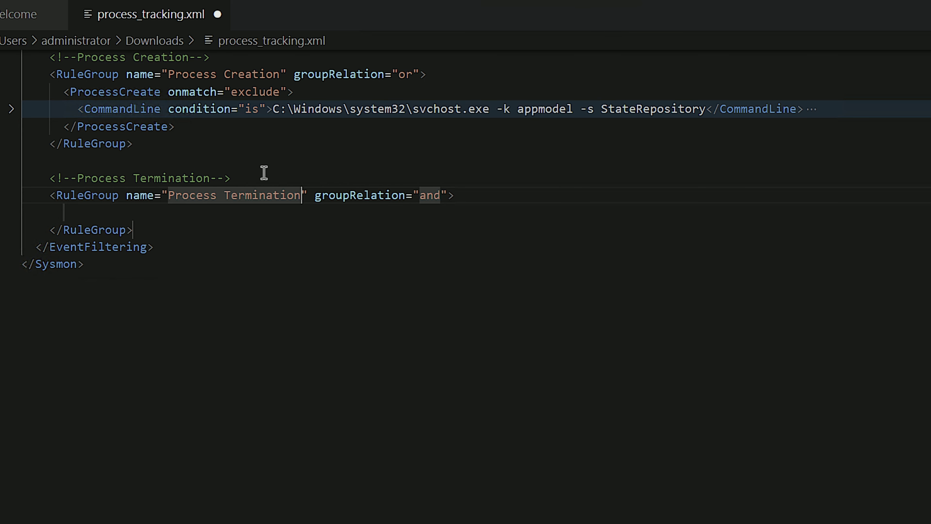
key("Tab")
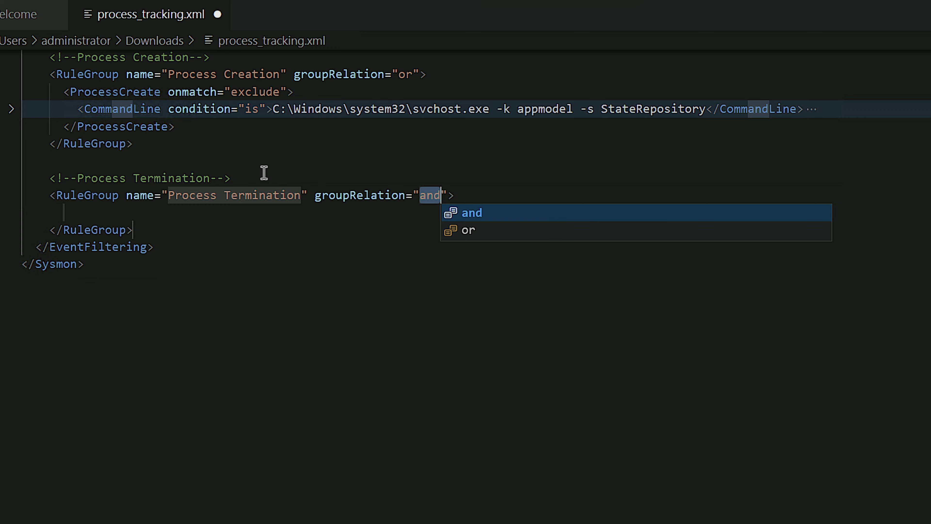
key("Down")
key("Return")
key("Tab")
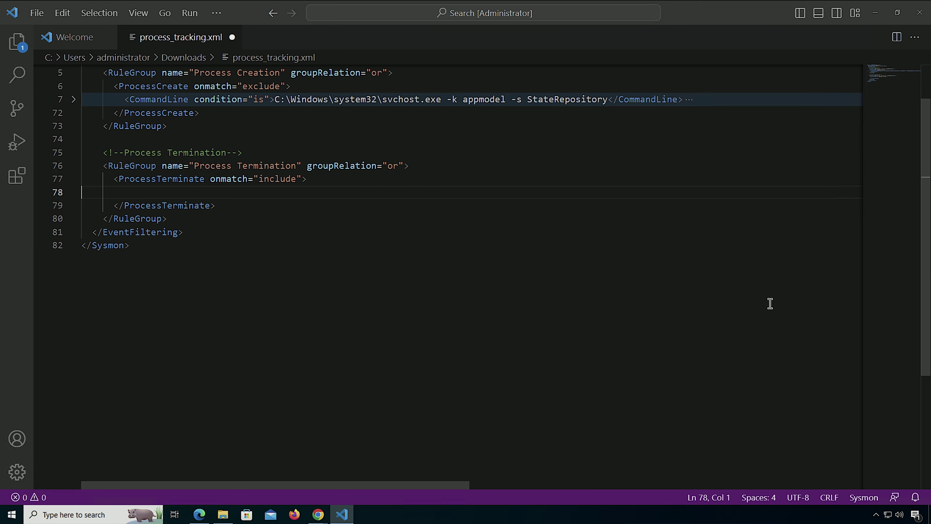
key("Tab")
Switch to the Chrome page showing sysmon-modular's include_uncommon_locations.xml and scroll to its Image rules
left_click(318, 515)
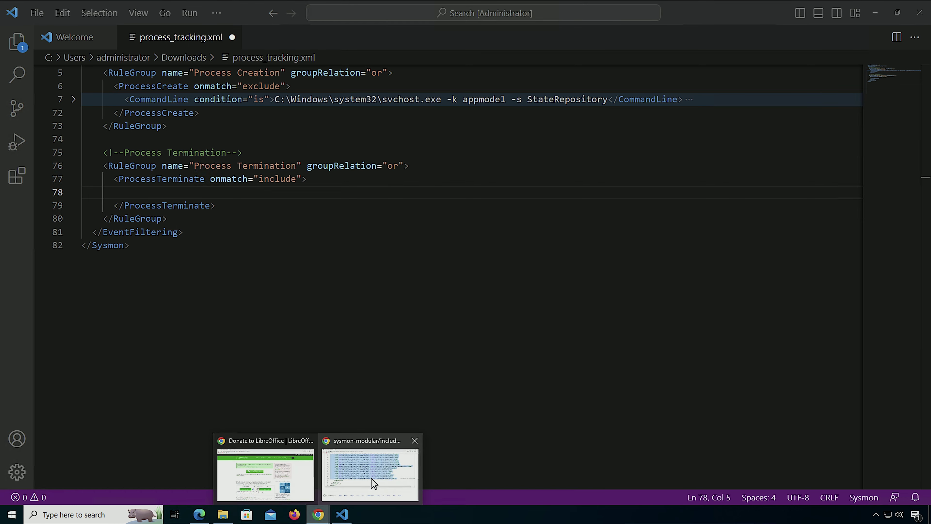
left_click(375, 483)
scroll(349, 356, "up", 10)
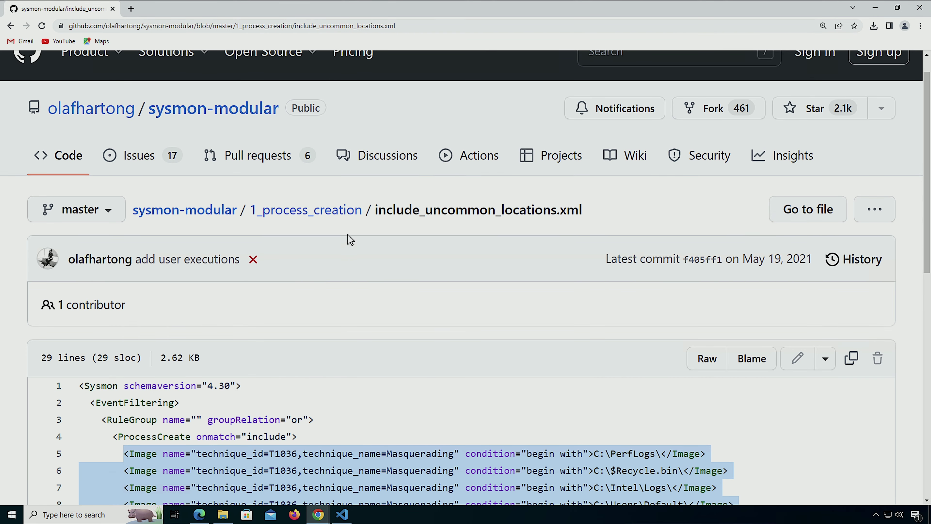
left_click(406, 211)
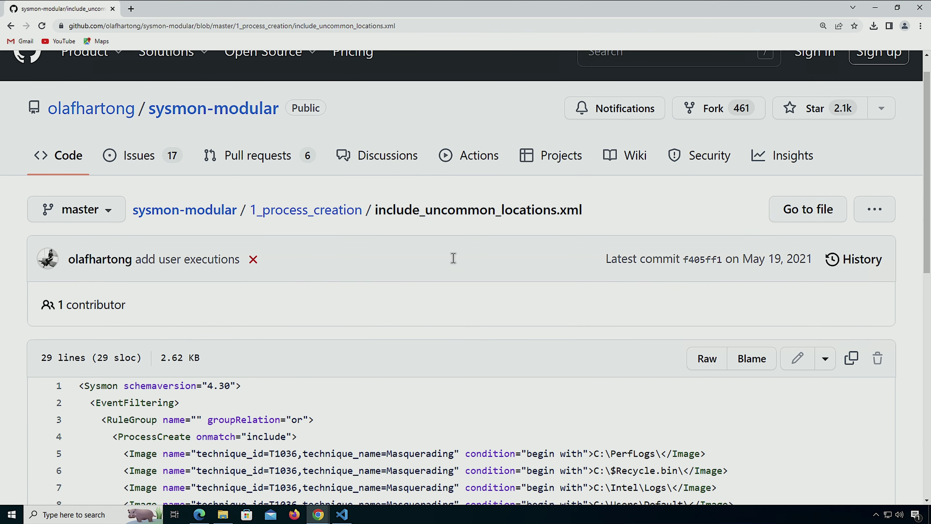
scroll(336, 445, "down", 1)
scroll(336, 446, "down", 3)
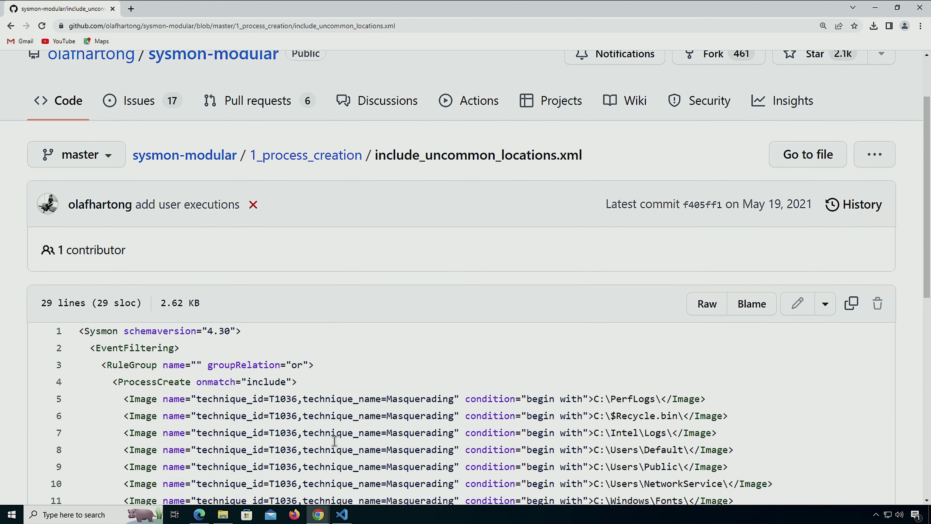
scroll(336, 446, "down", 4)
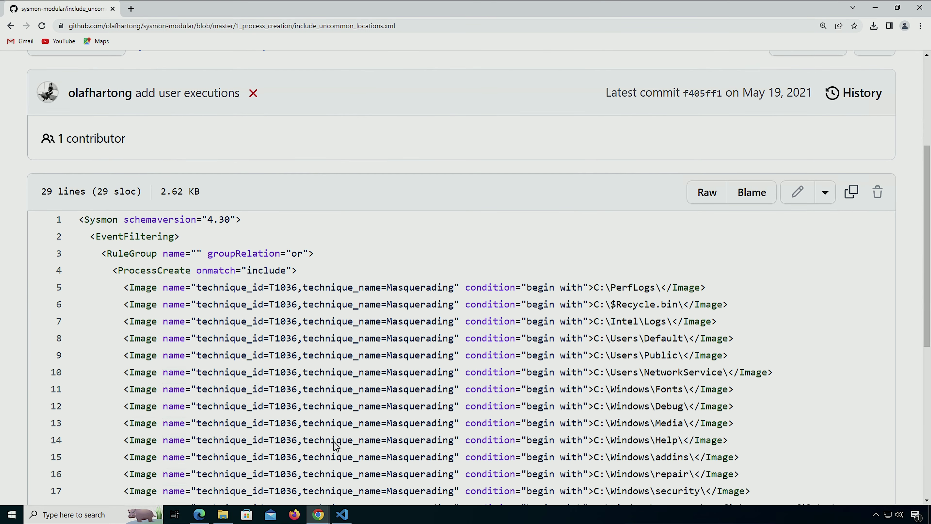
scroll(336, 445, "down", 1)
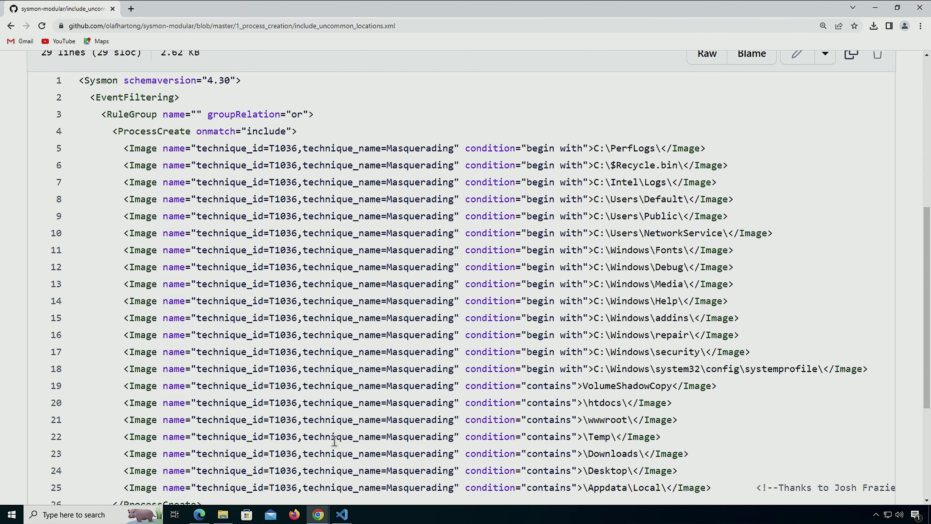
scroll(334, 440, "down", 1)
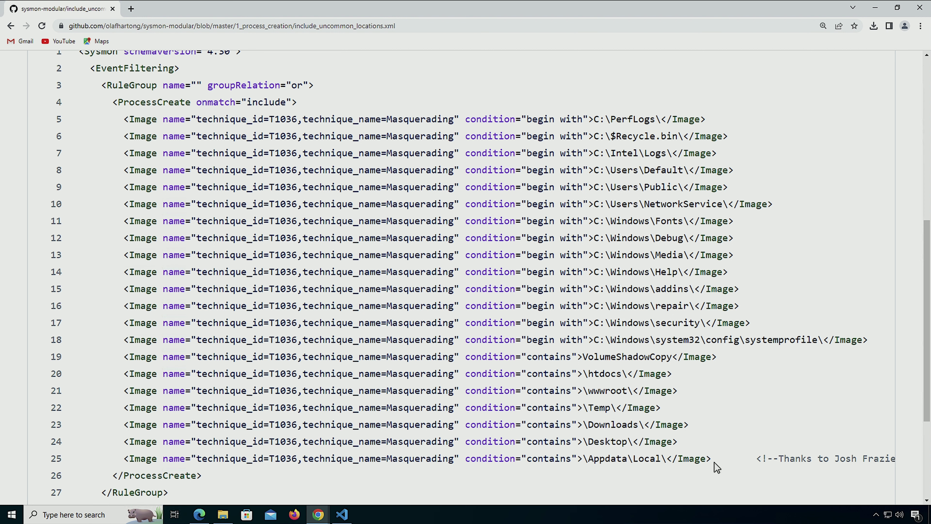
Copy the Image condition lines 5 to 25 and return to process_tracking.xml
left_click_drag(717, 460, 124, 120)
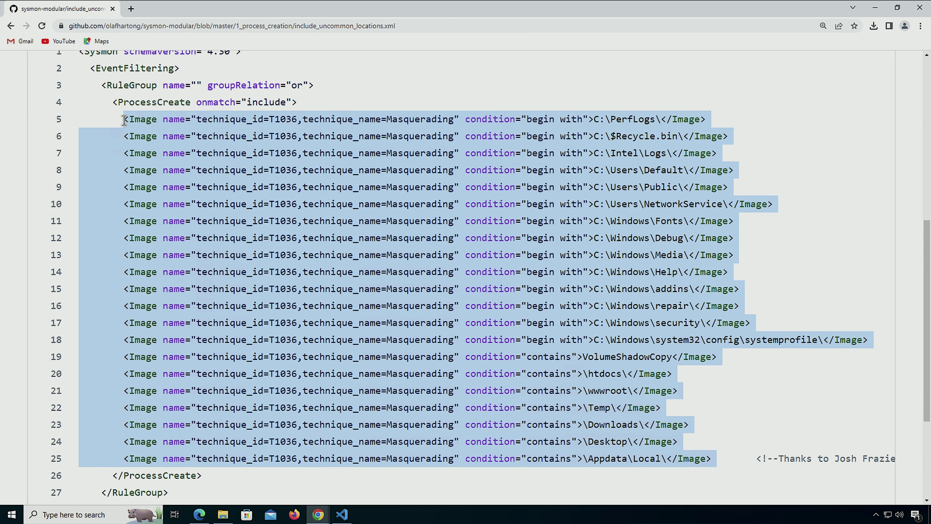
right_click(151, 134)
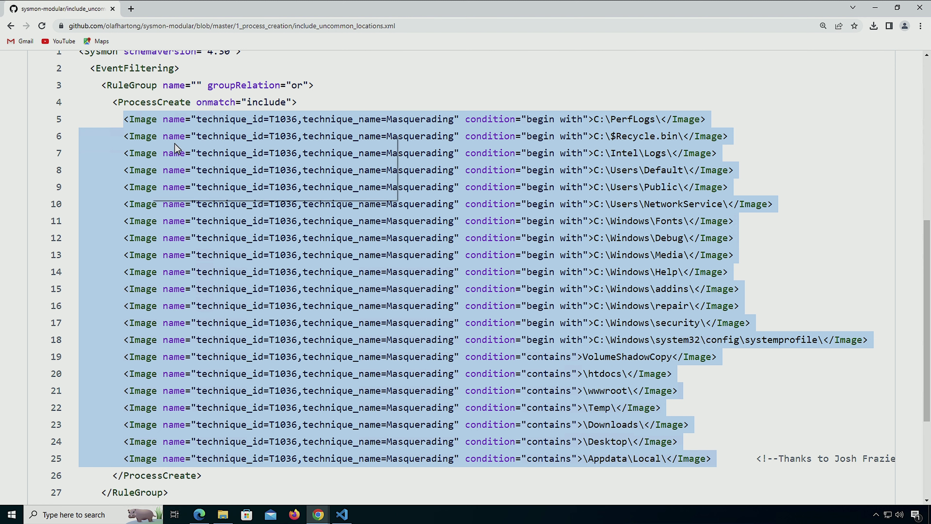
left_click(179, 143)
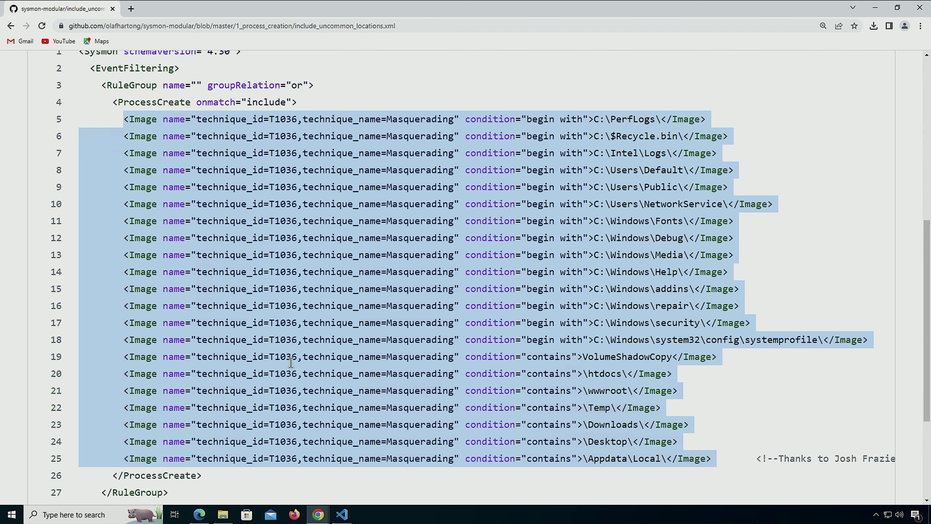
left_click(342, 515)
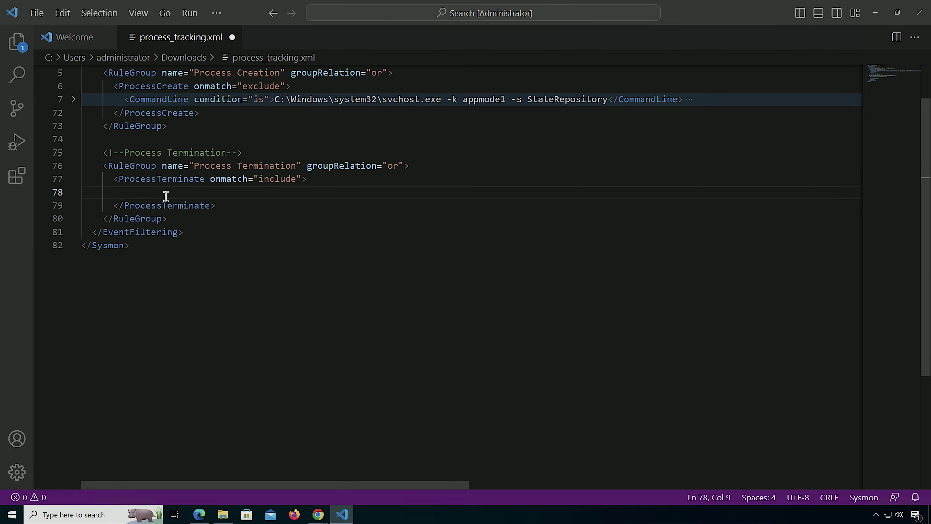
Paste the 21 T1036 uncommon-location Image conditions into the ProcessTerminate include block at line 78
key("ctrl+v")
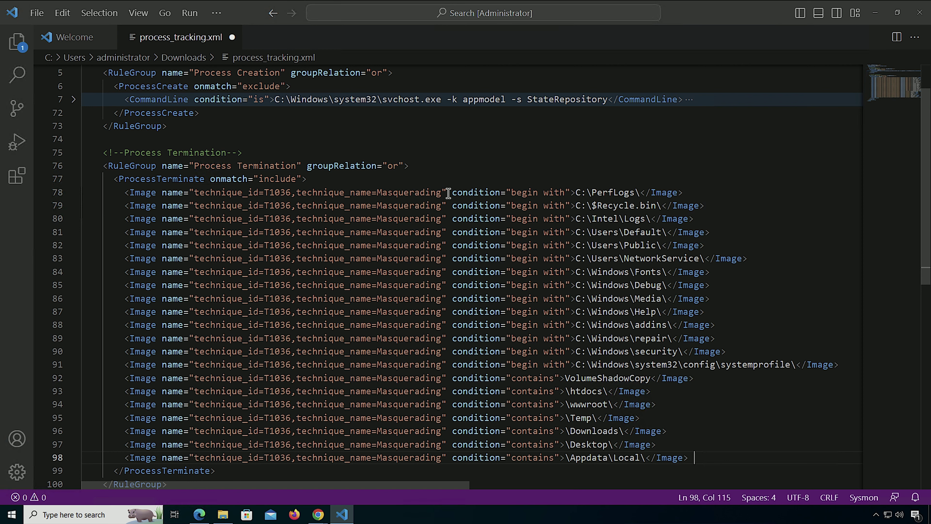
left_click(448, 193)
Place a cursor after the name attribute on each of lines 78 through 98
left_click(450, 205, "alt")
left_click(448, 218, "alt")
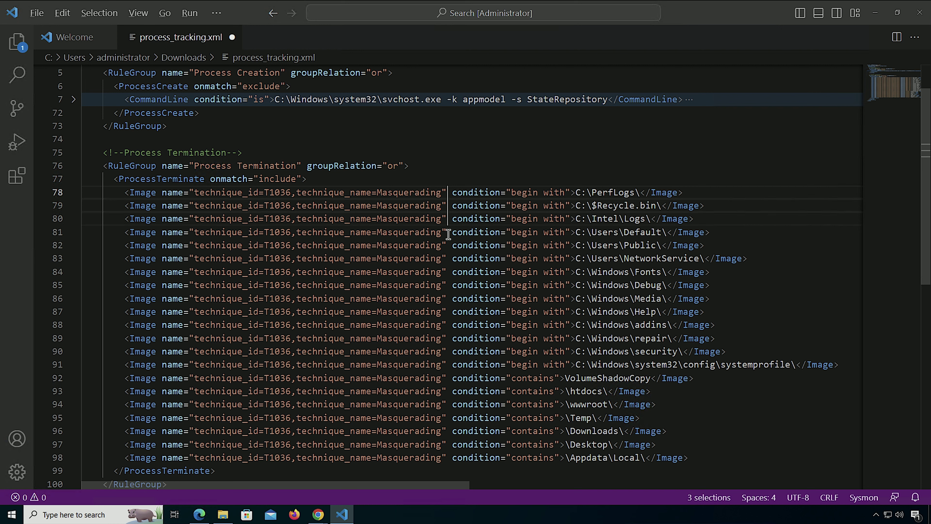
left_click(448, 232, "alt")
left_click(448, 245, "alt")
left_click(448, 258, "alt")
left_click(448, 272, "alt")
left_click(448, 285, "alt")
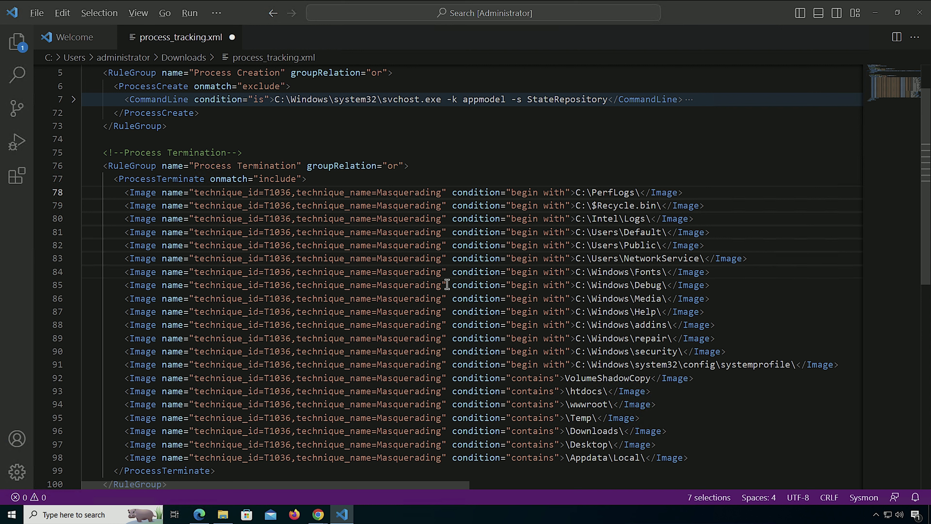
left_click(448, 298, "alt")
left_click(448, 311, "alt")
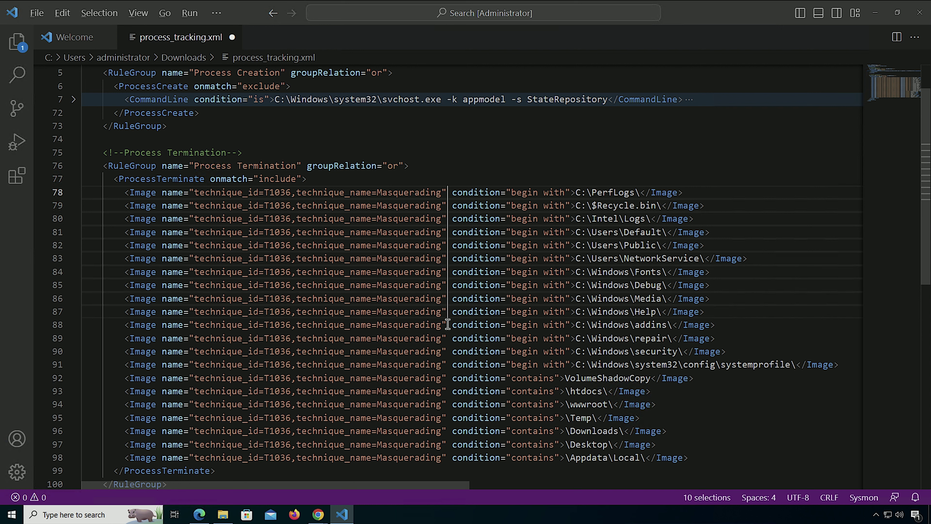
left_click(447, 325, "alt")
left_click(448, 338, "alt")
left_click(448, 351, "alt")
left_click(448, 365, "alt")
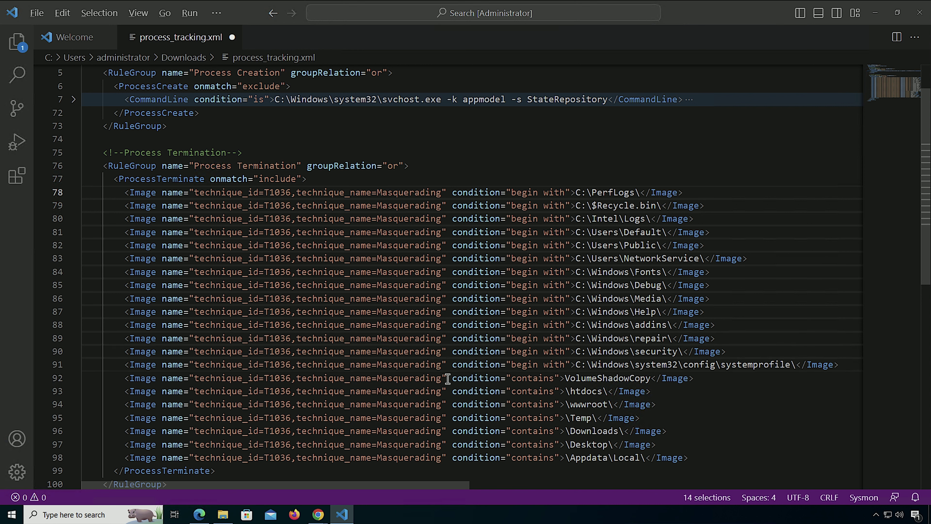
left_click(448, 377, "alt")
left_click(448, 391, "alt")
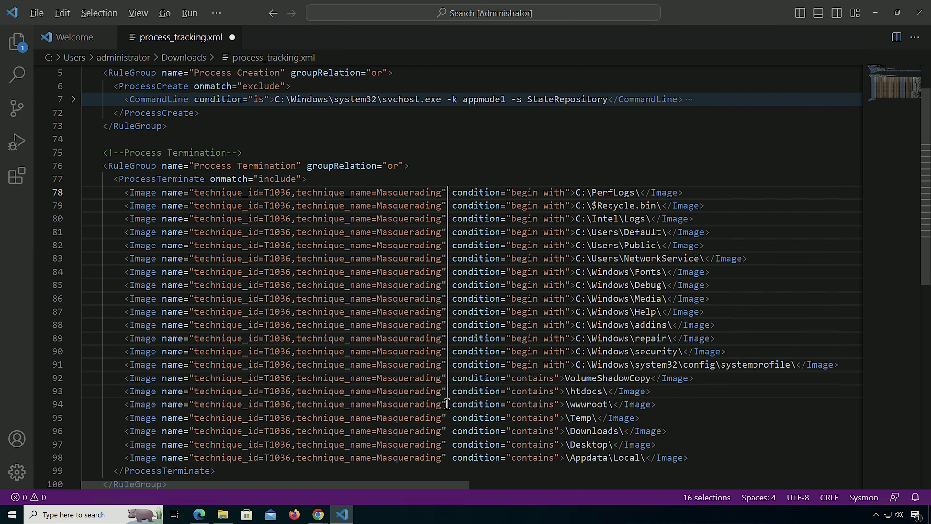
left_click(447, 405, "alt")
left_click(447, 418, "alt")
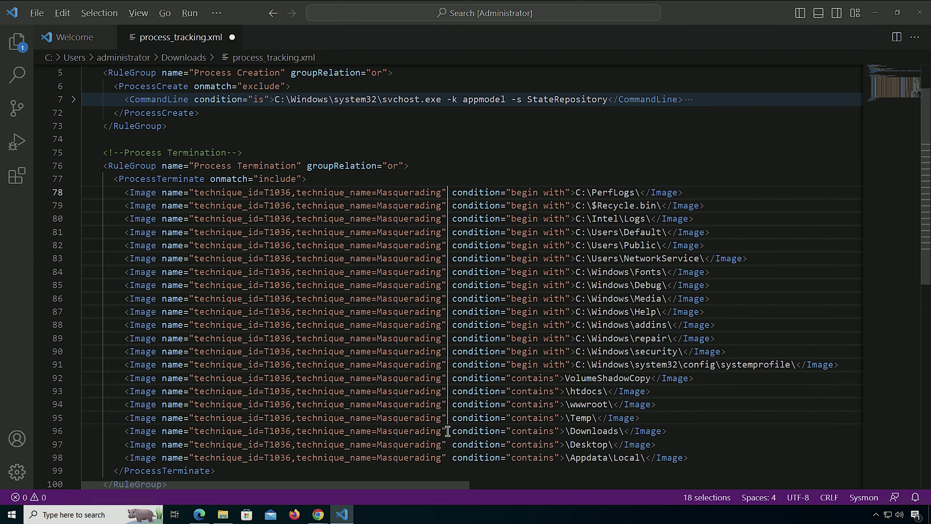
left_click(448, 431, "alt")
left_click(447, 444, "alt")
left_click(447, 459, "alt")
Delete the name attribute from all 21 Image conditions and save process_tracking.xml
key("BackSpace")
key("BackSpace")
key("BackSpace")
key("BackSpace")
key("BackSpace")
key("BackSpace")
key("BackSpace")
key("BackSpace")
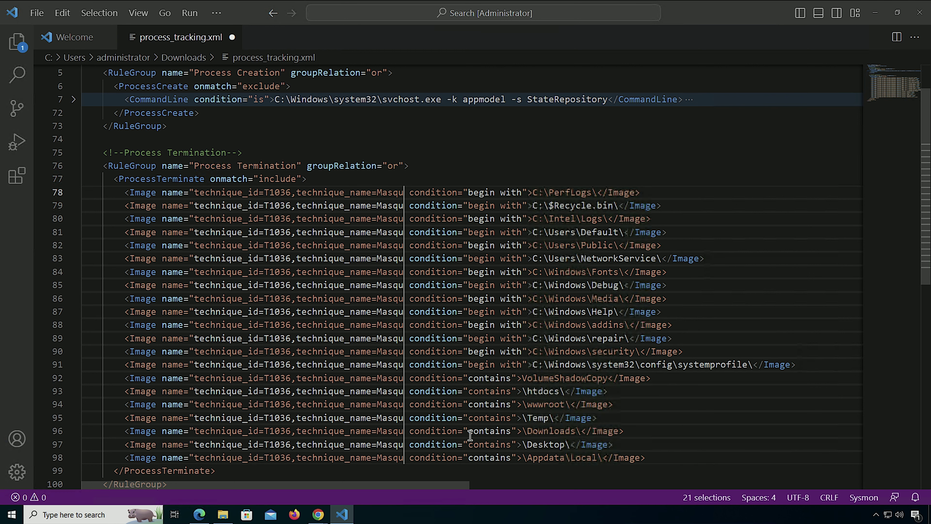
key("BackSpace")
key("BackSpace")
key("BackSpace")
key("BackSpace")
key("BackSpace")
key("BackSpace")
key("BackSpace")
key("BackSpace")
key("BackSpace")
key("BackSpace")
key("BackSpace")
key("BackSpace")
key("BackSpace")
key("BackSpace")
key("BackSpace")
key("BackSpace")
key("BackSpace")
key("BackSpace")
key("BackSpace")
key("BackSpace")
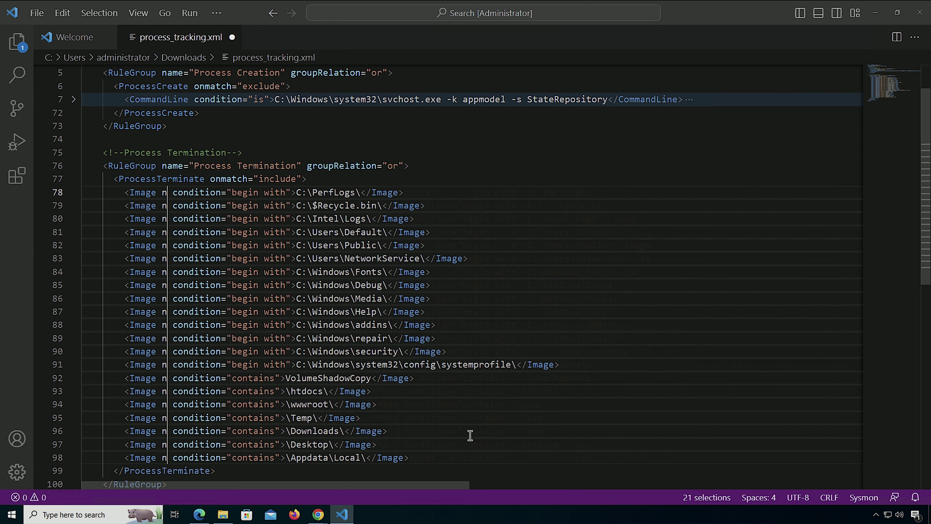
key("BackSpace")
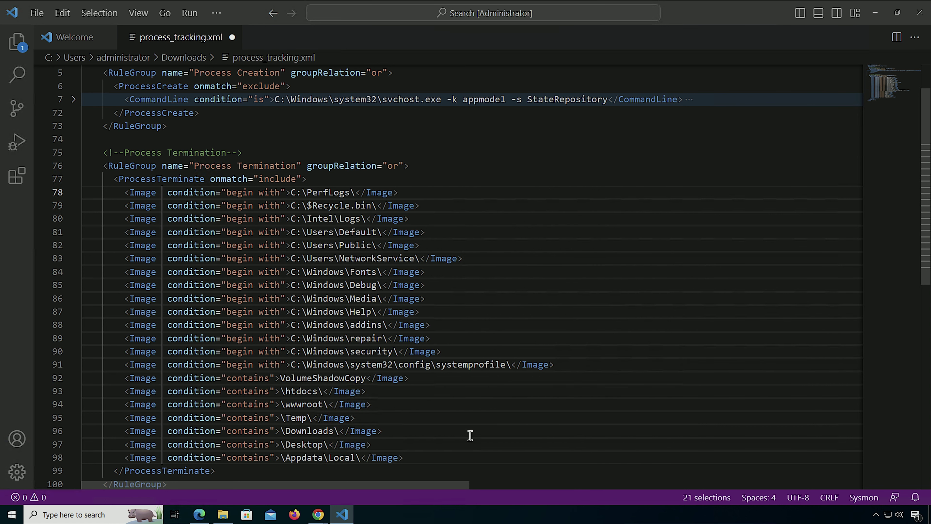
key("BackSpace")
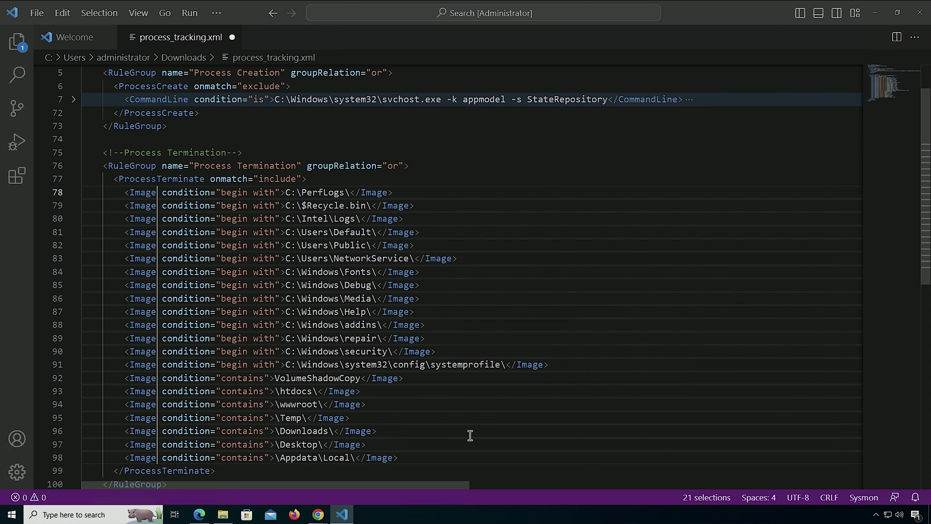
key("ctrl+s")
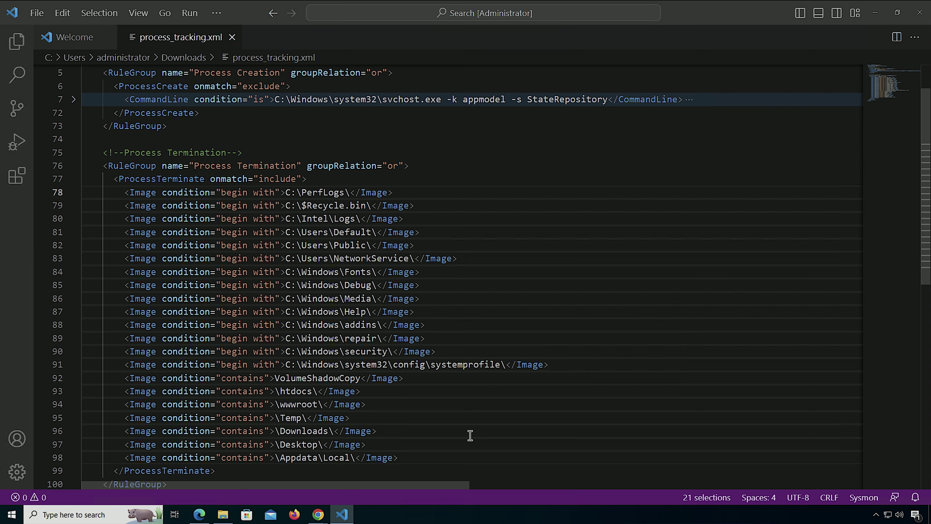